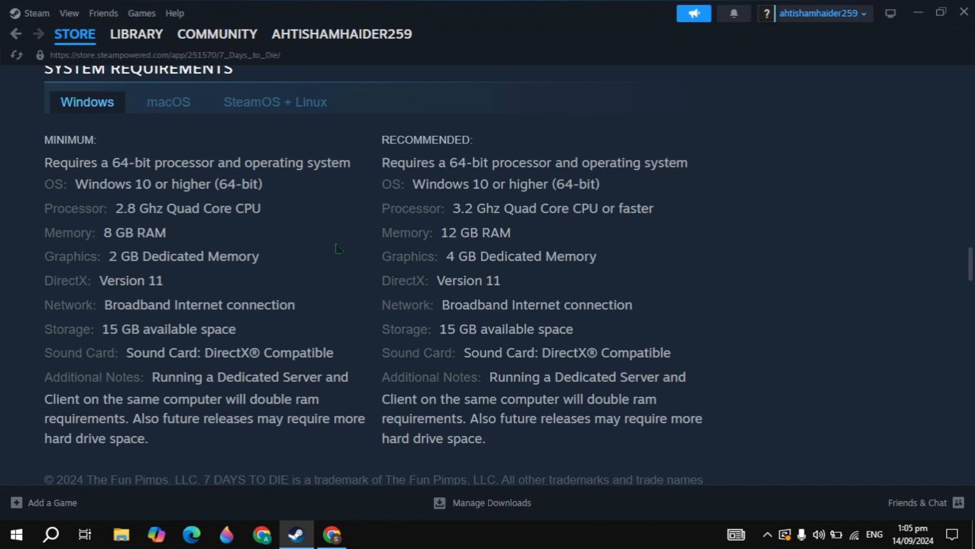
Minimise the Steam window and open Task Manager from the Windows search
left_click(919, 10)
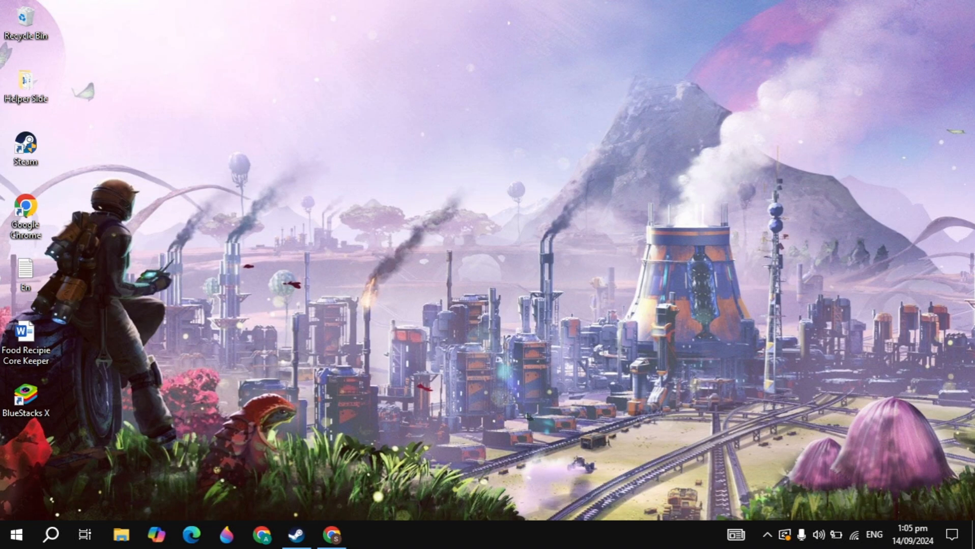
right_click(452, 536)
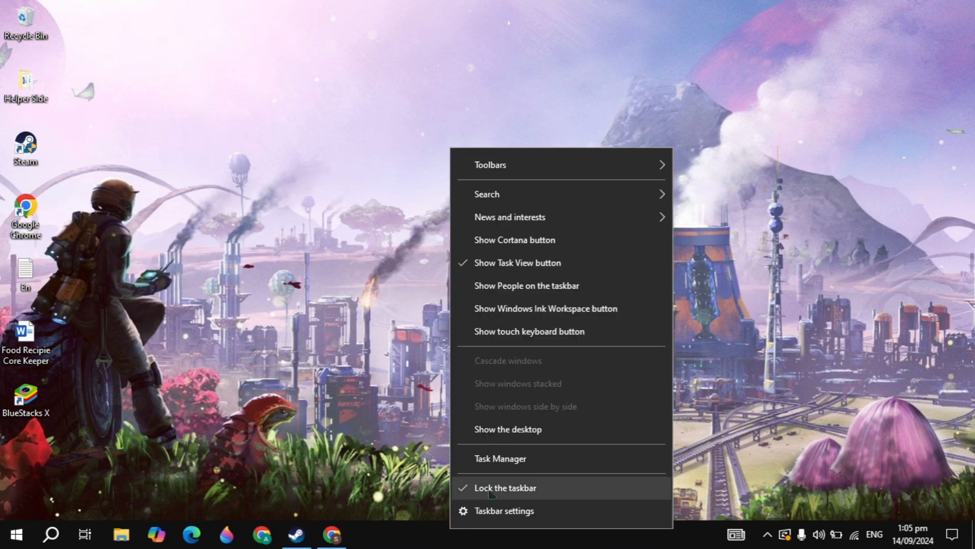
left_click(520, 464)
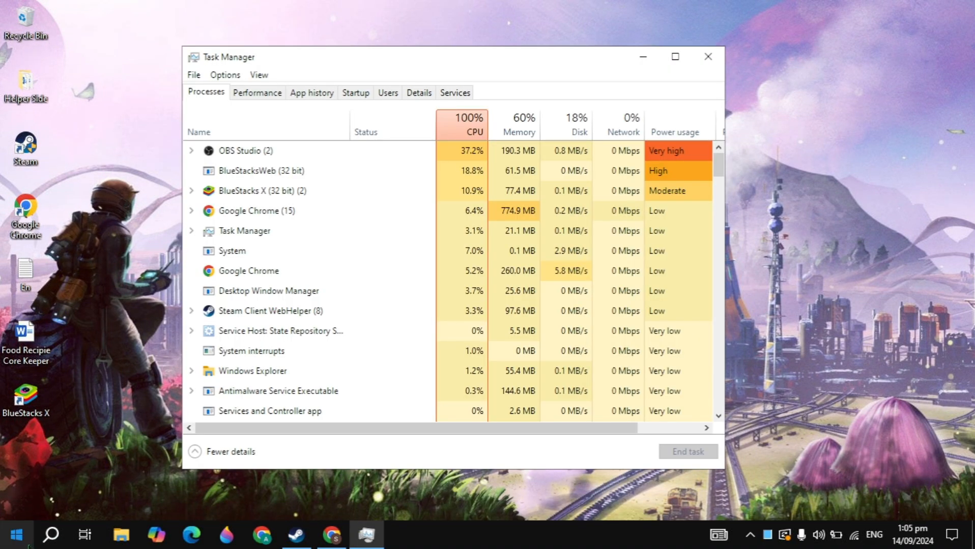
left_click(49, 547)
type("task")
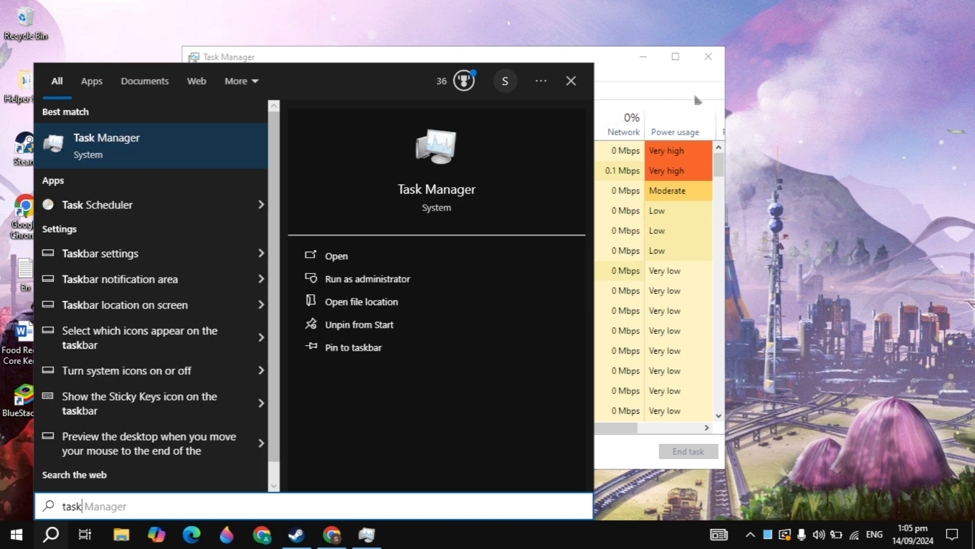
left_click(239, 167)
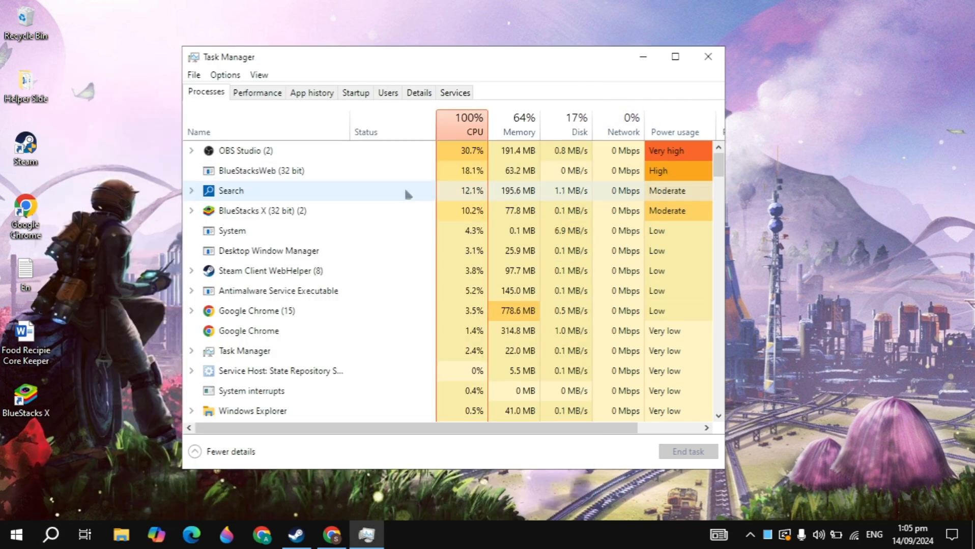
Examine the running processes in Task Manager and the actions available for the Service Host: Diagnostic System process
scroll(405, 193, "down", 3)
scroll(407, 193, "down", 2)
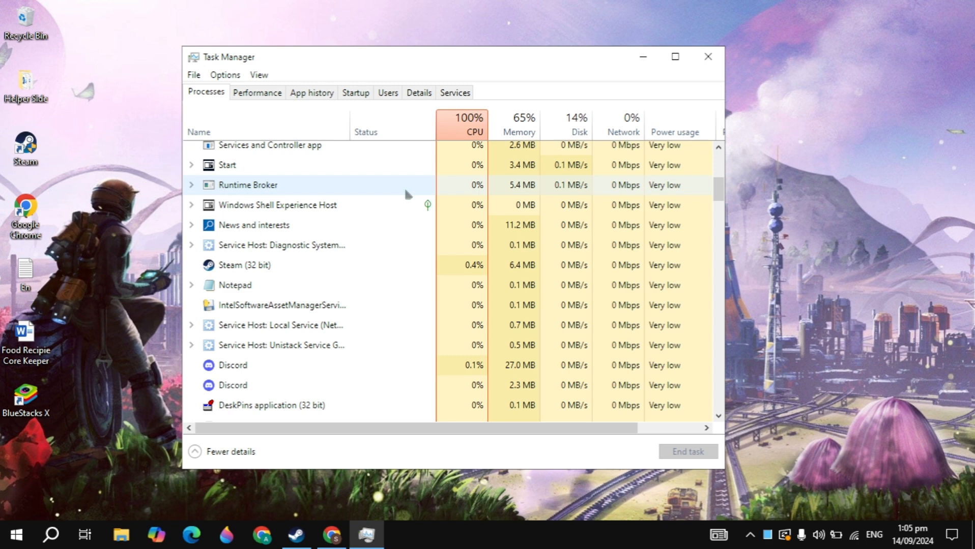
right_click(412, 241)
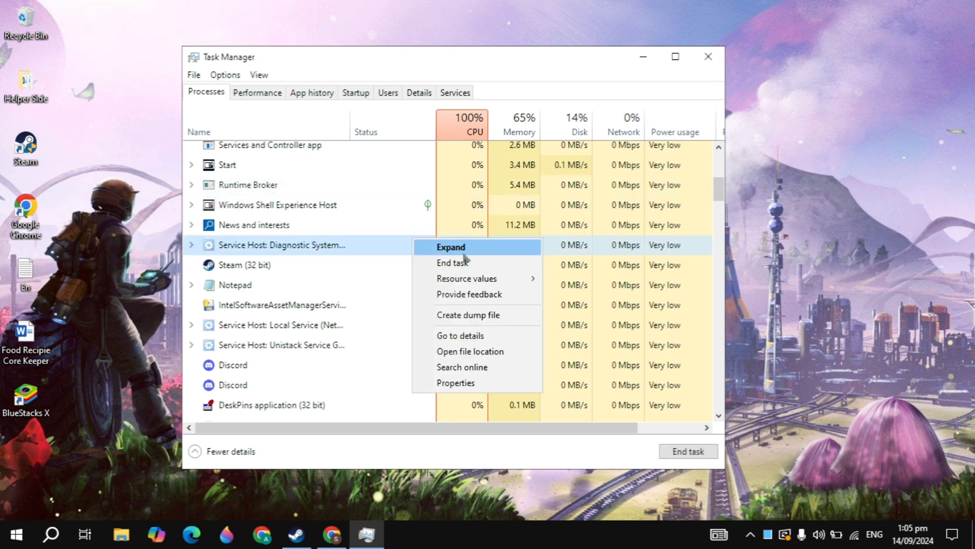
left_click(357, 244)
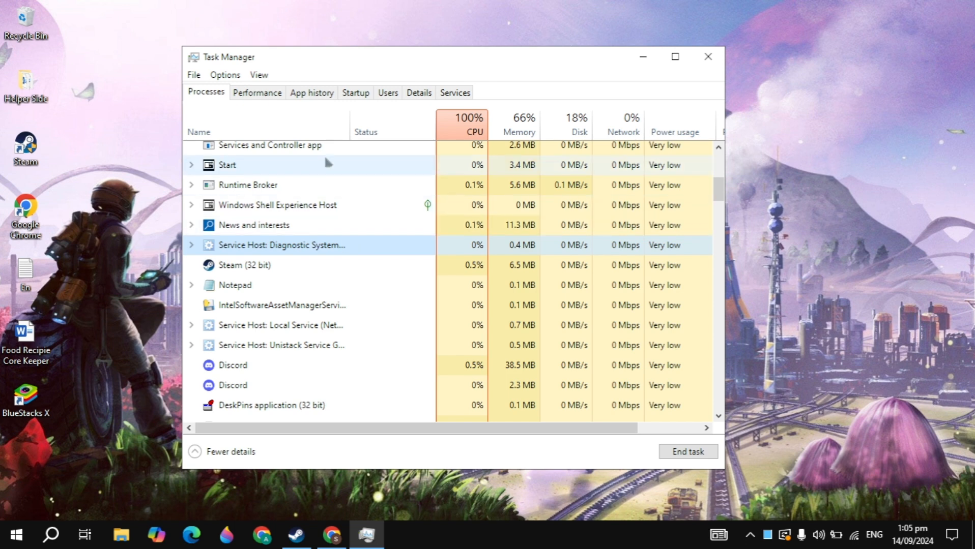
Review the startup apps and the disable option for the Intel Graphics Command entry, leaving it as is, and close Task Manager
left_click(362, 94)
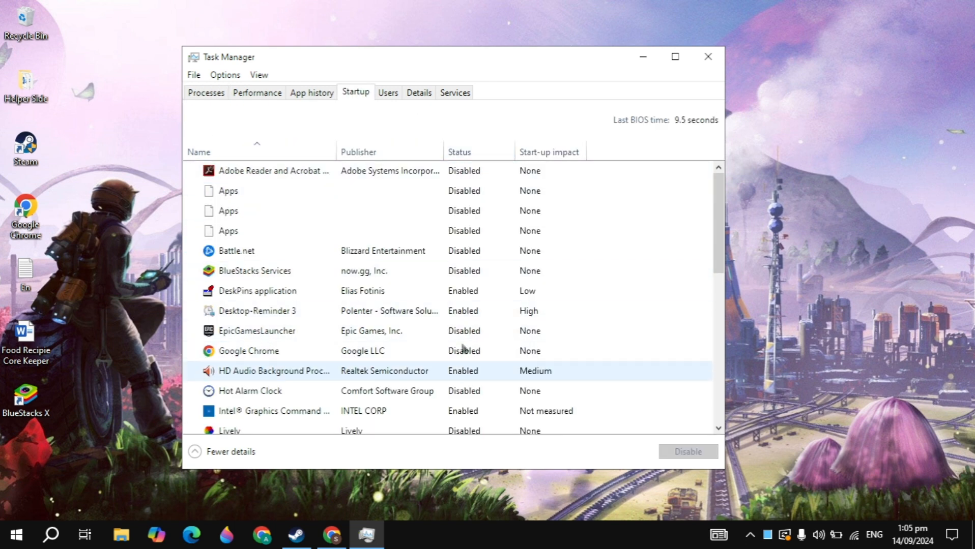
scroll(453, 326, "down", 7)
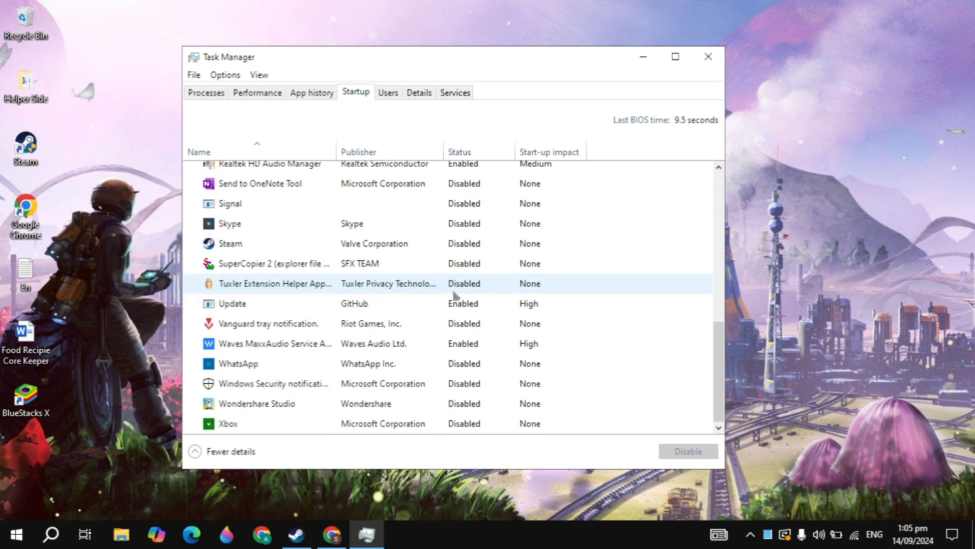
scroll(456, 296, "up", 7)
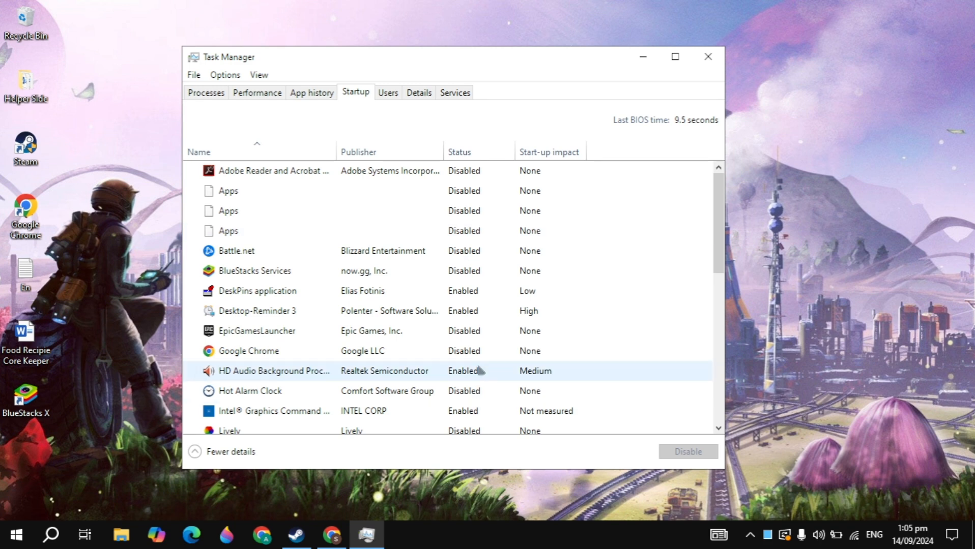
scroll(478, 266, "down", 3)
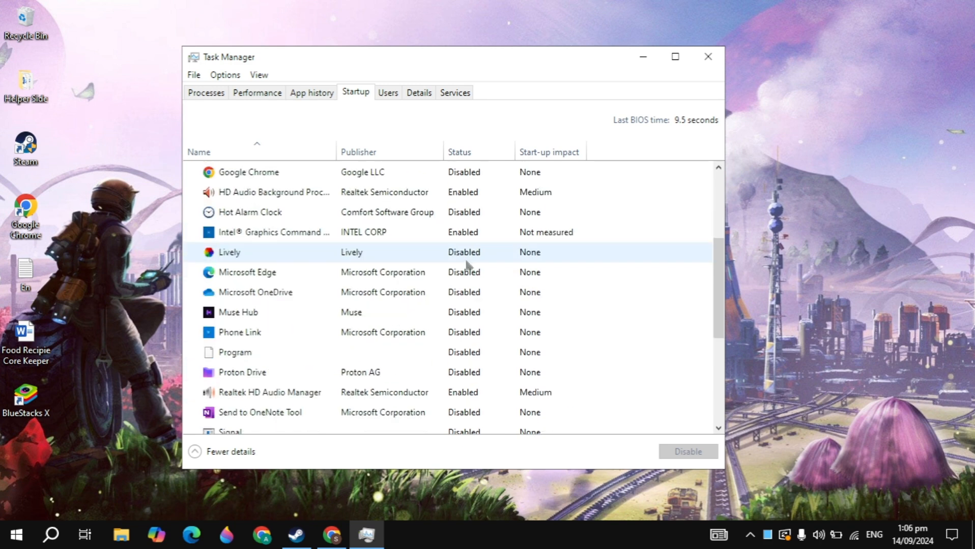
right_click(459, 238)
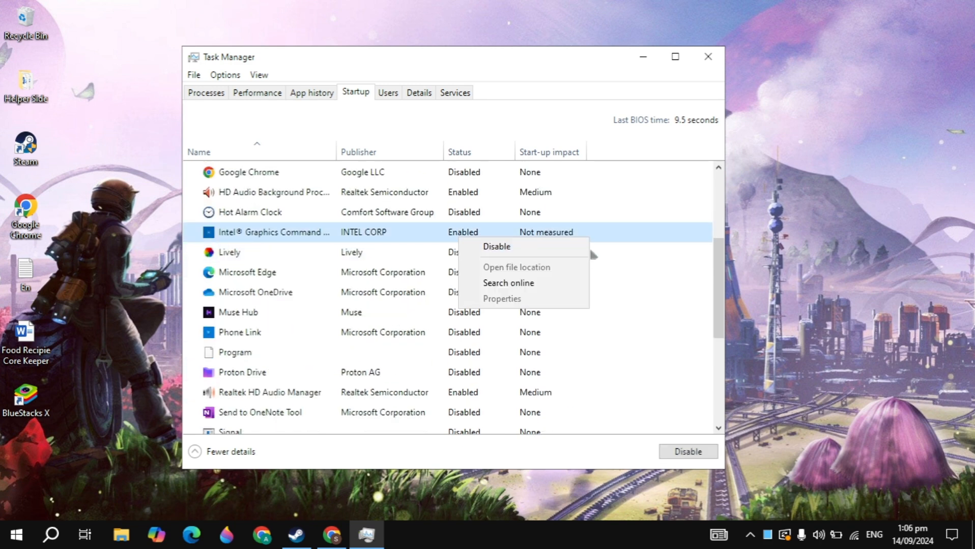
left_click(418, 234)
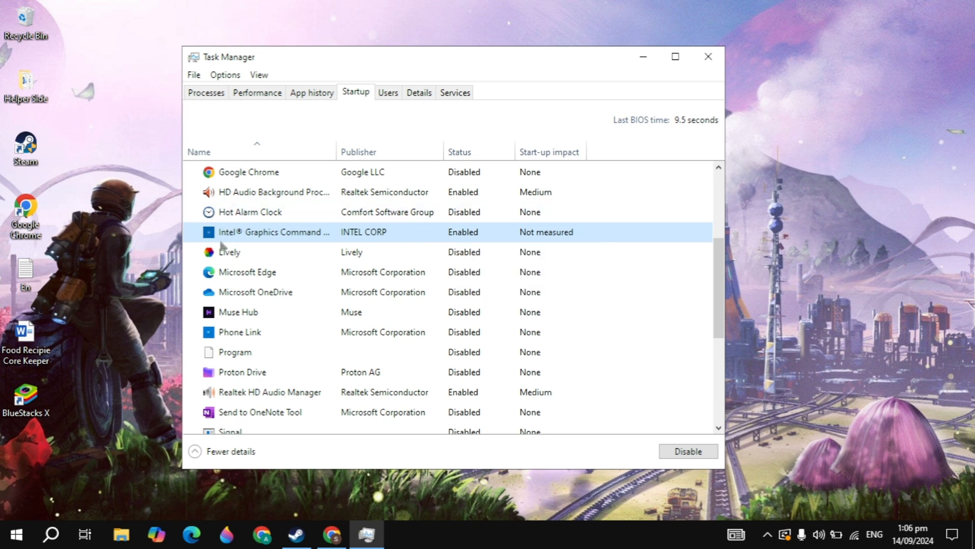
scroll(389, 246, "down", 2)
scroll(376, 246, "down", 1)
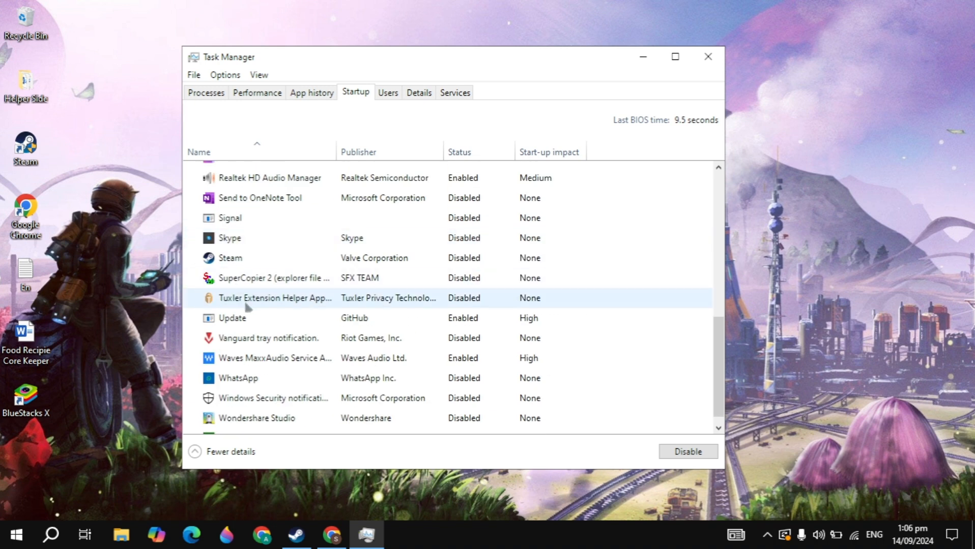
left_click(717, 63)
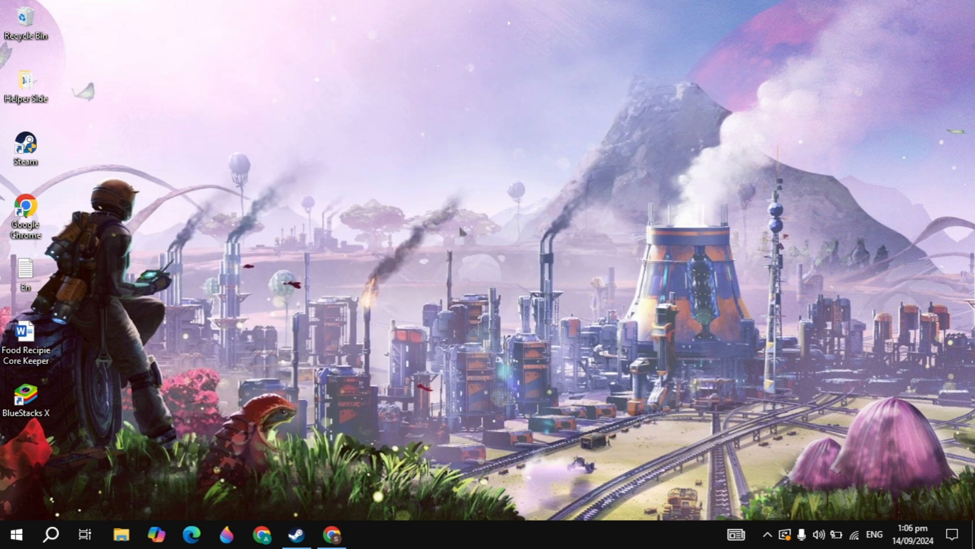
Open the Windows Game Mode settings, check whether Game Mode is switched on, and close them
left_click(47, 543)
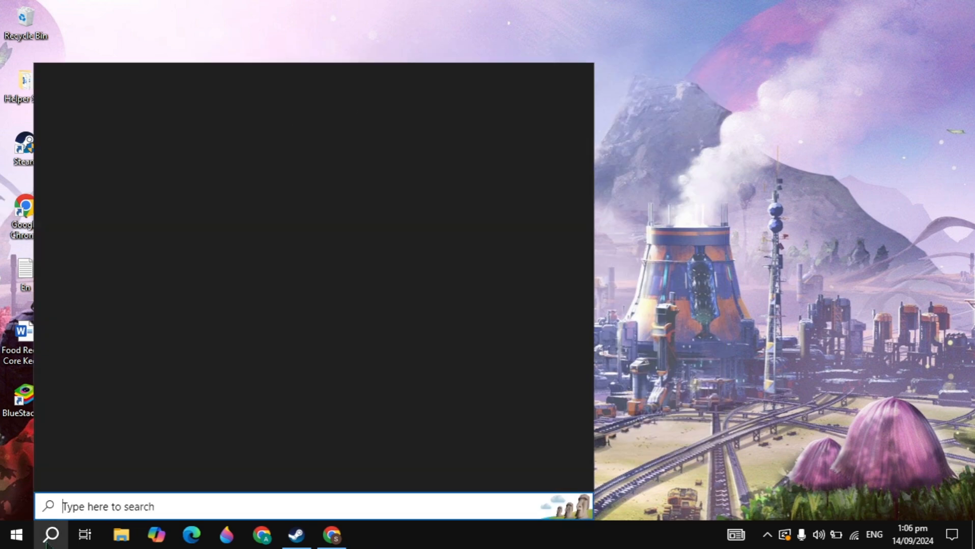
type("game m")
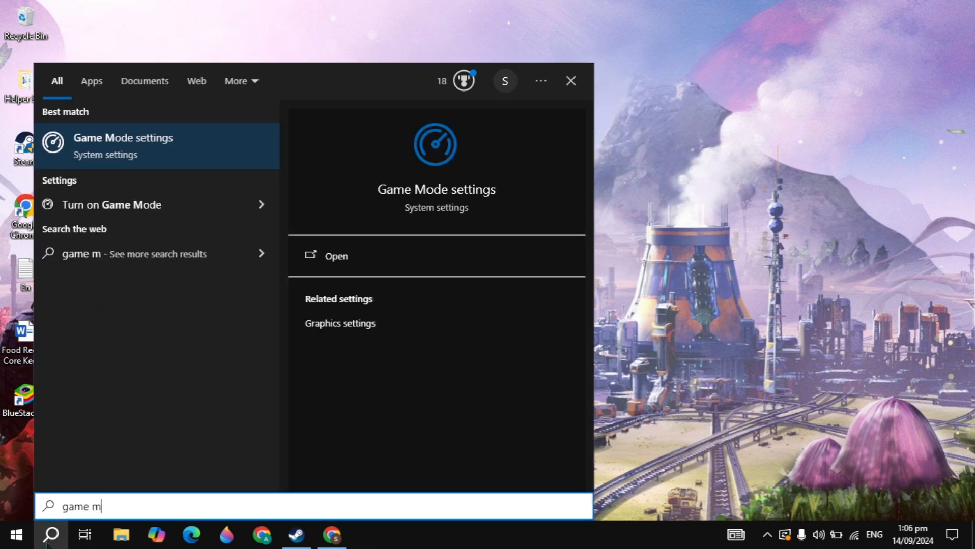
key("Return")
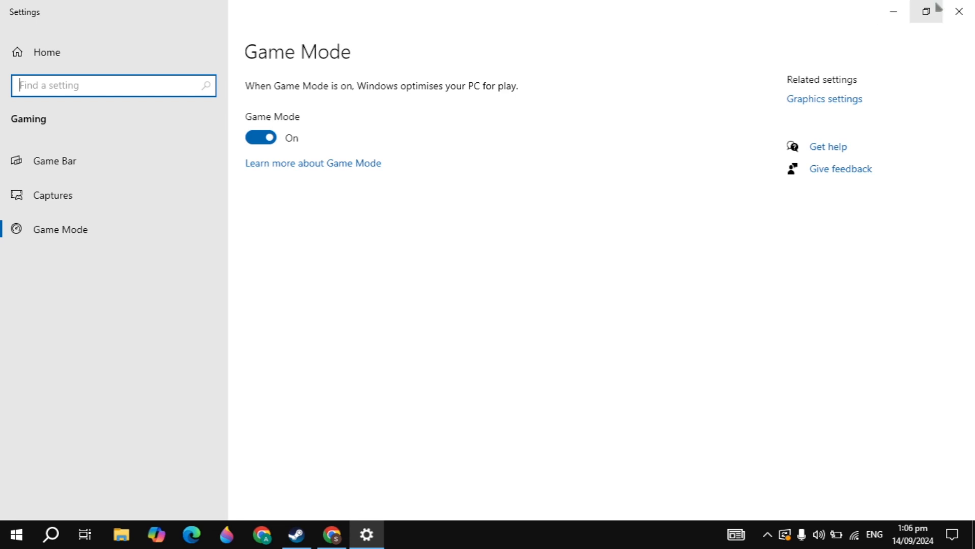
left_click(958, 12)
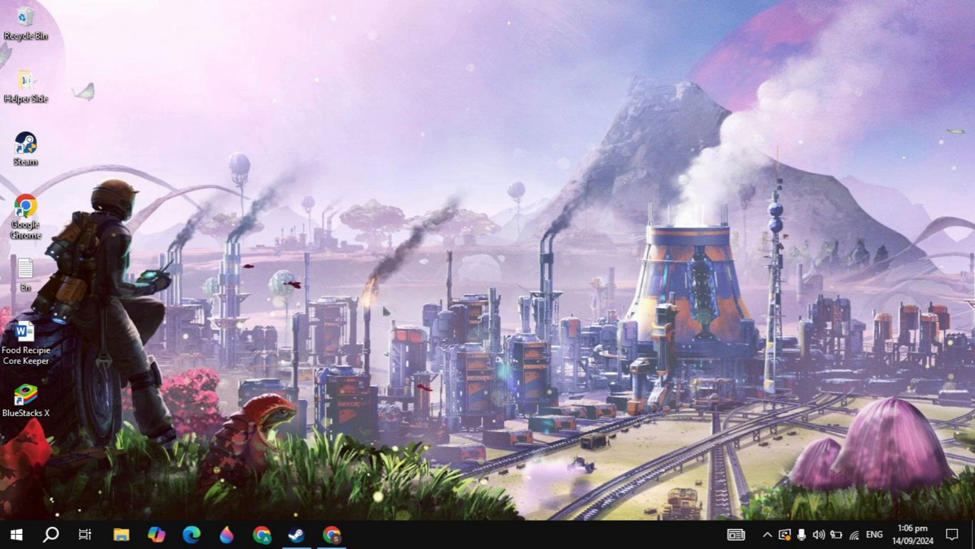
Open the Windows Graphics settings and view the graphics preference options for BlueStacks, leaving without saving
left_click(51, 534)
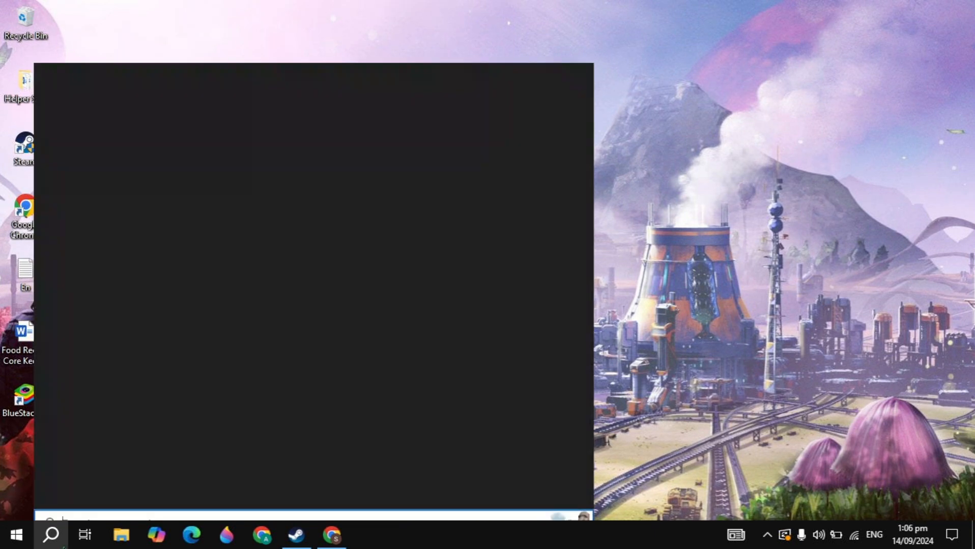
type("graphi")
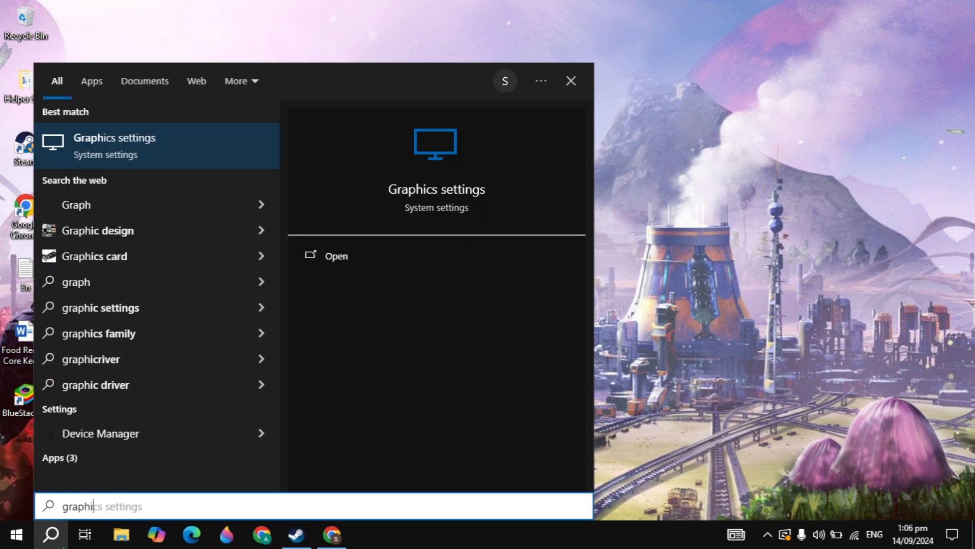
type("cs")
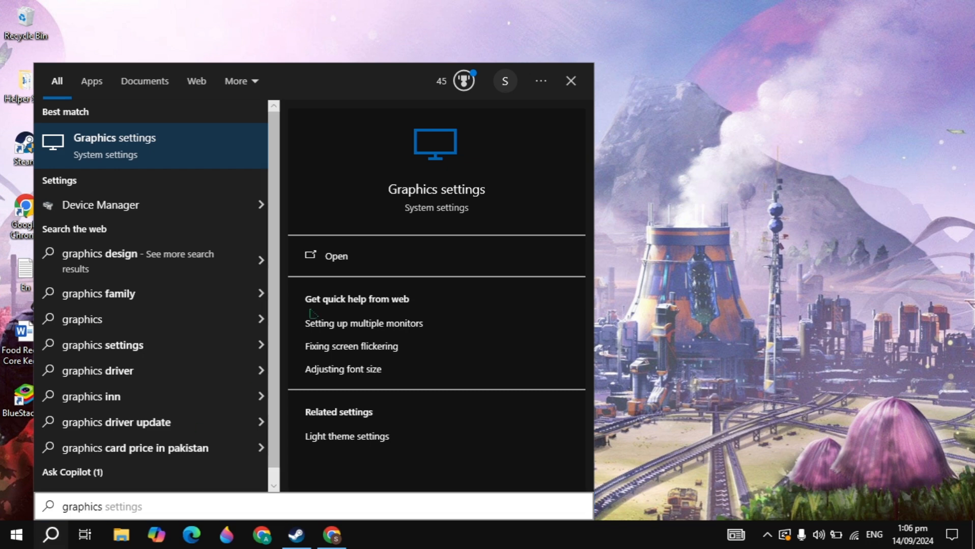
key("Return")
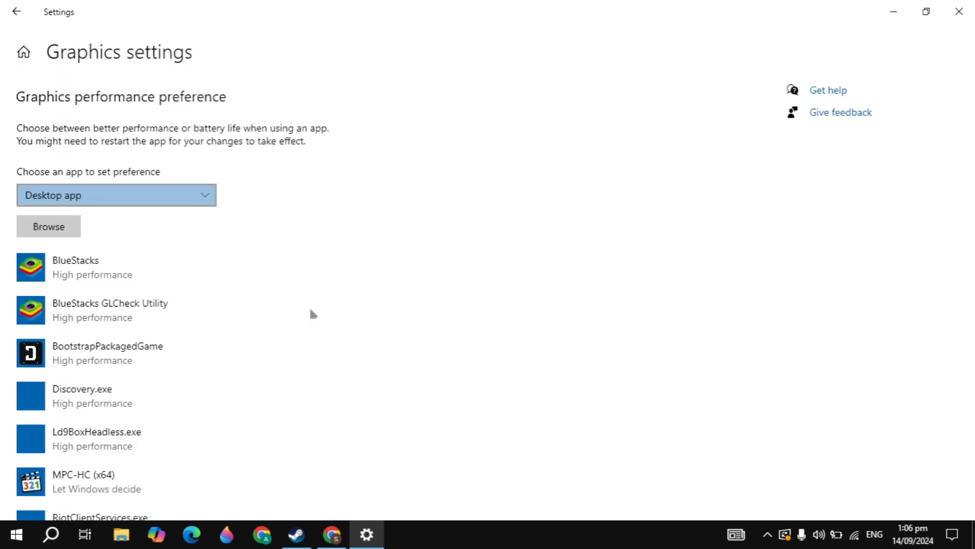
left_click(169, 276)
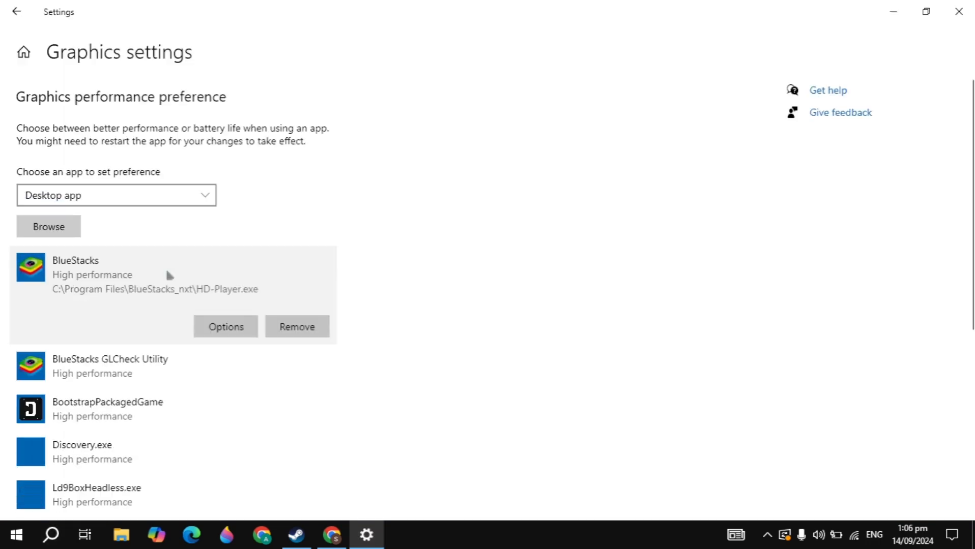
left_click(235, 337)
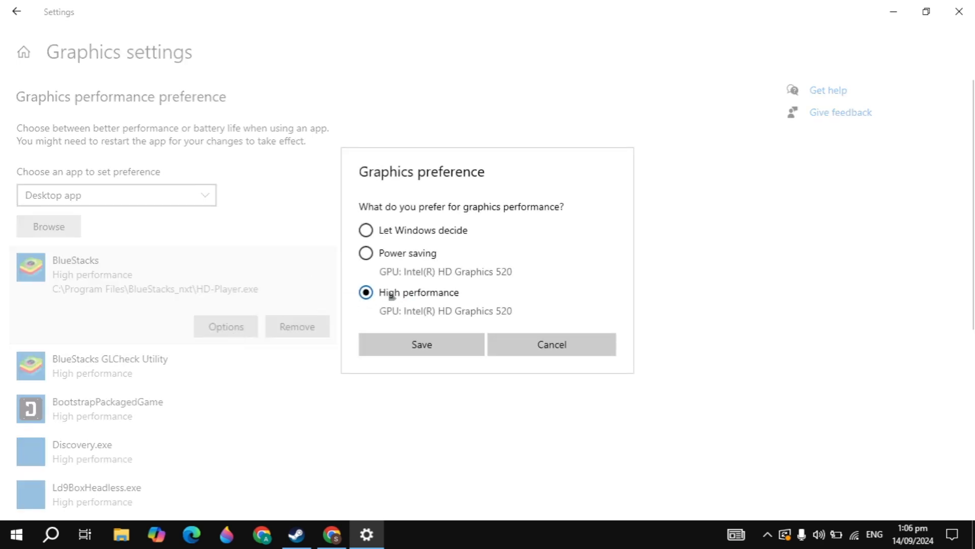
left_click(577, 353)
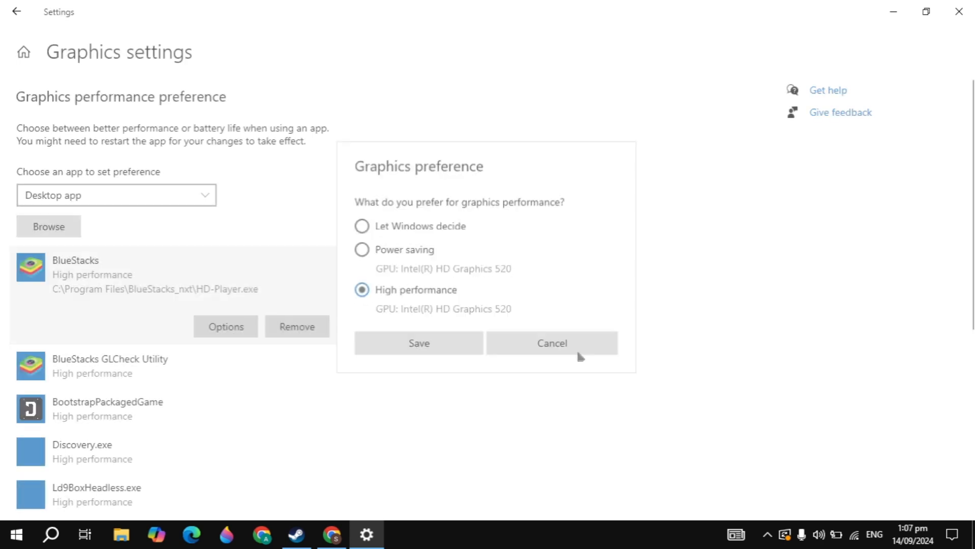
Browse for a desktop app to add to the graphics preference list, select TheFirstDescendant, and cancel adding it
left_click(30, 227)
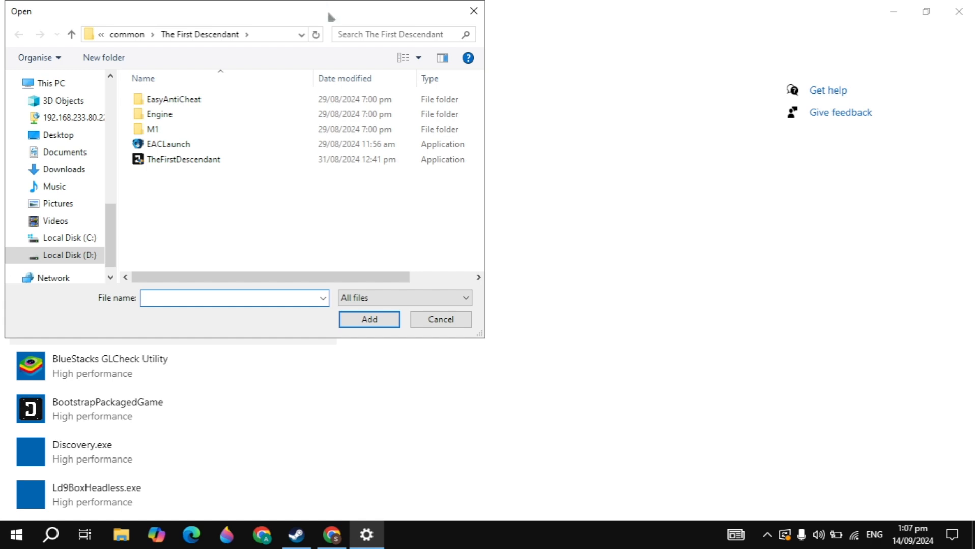
left_click_drag(329, 15, 542, 82)
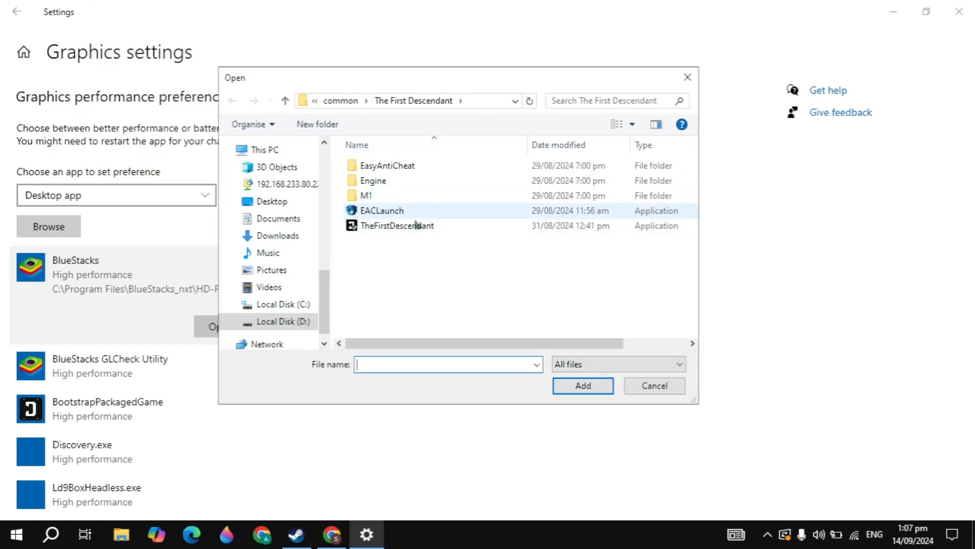
left_click(438, 230)
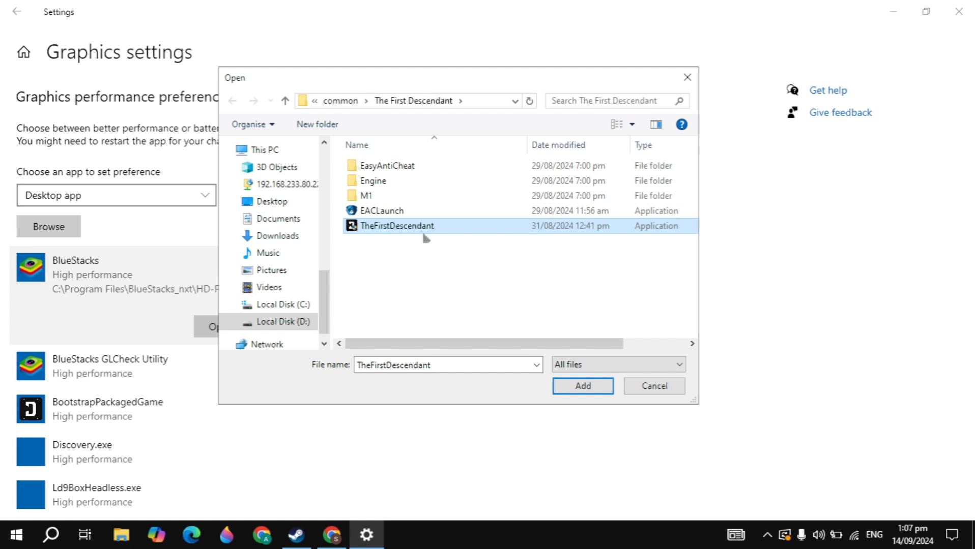
left_click(635, 392)
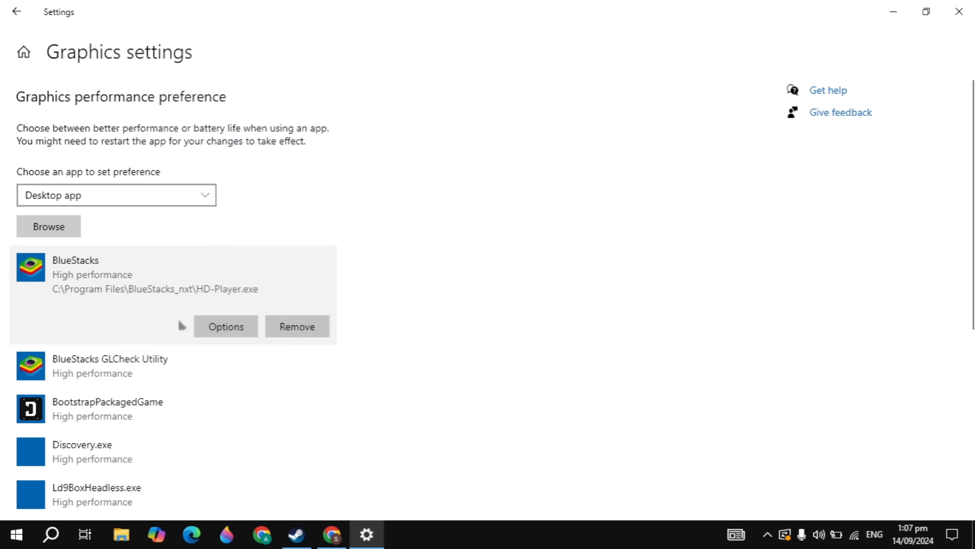
Check the graphics performance choices for BlueStacks again, cancel without changes, and close the Graphics settings
left_click(230, 330)
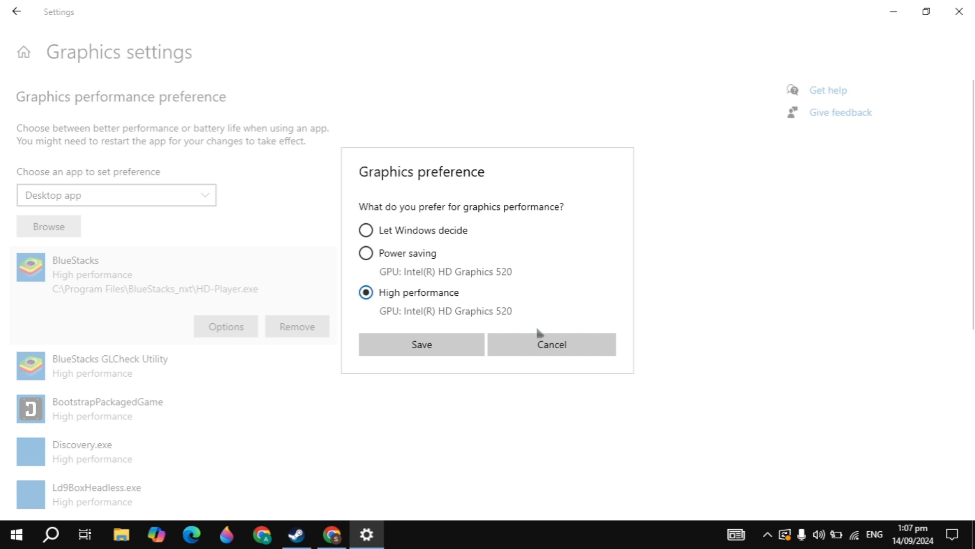
left_click(556, 346)
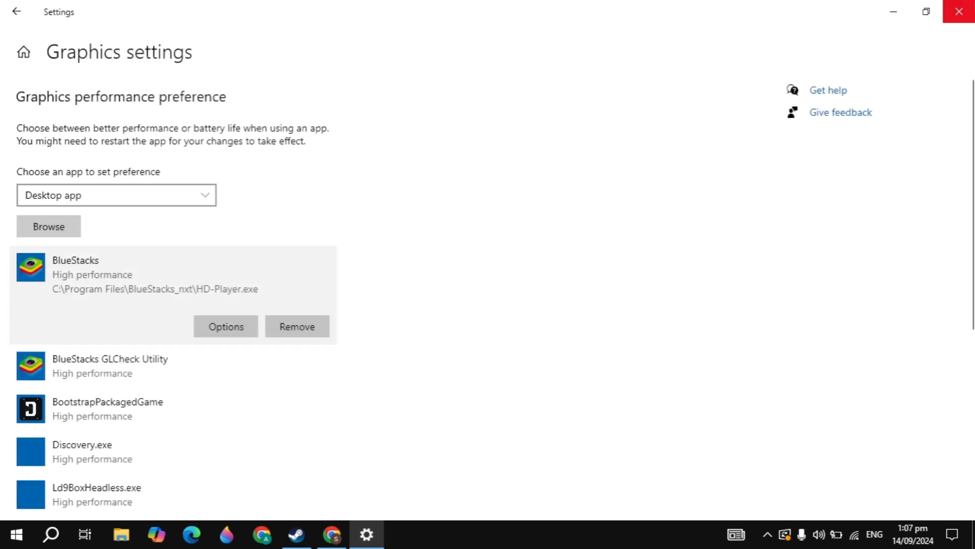
left_click(958, 11)
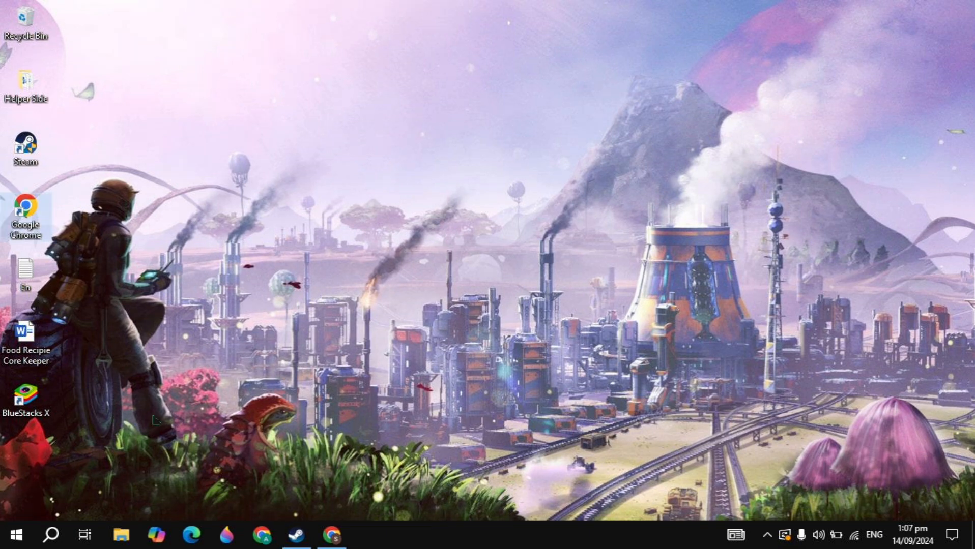
Open the Windows Control Panel, check its available view modes while keeping Large icons, and open Power Options
left_click(66, 539)
type("control")
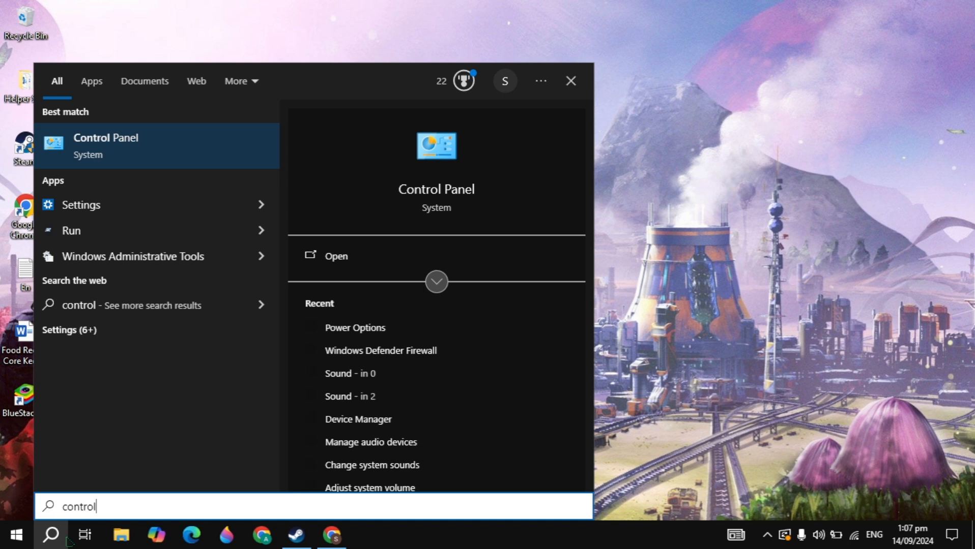
key("Return")
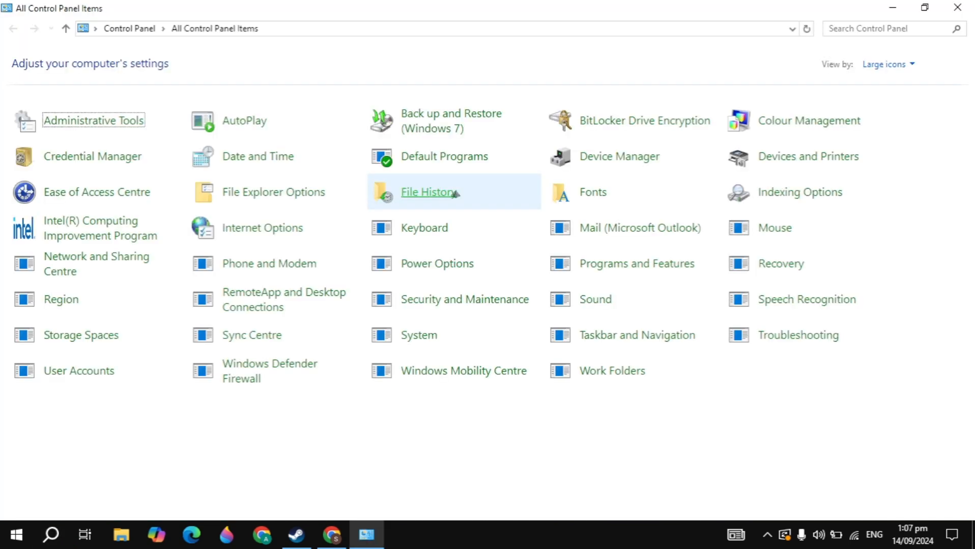
left_click(909, 63)
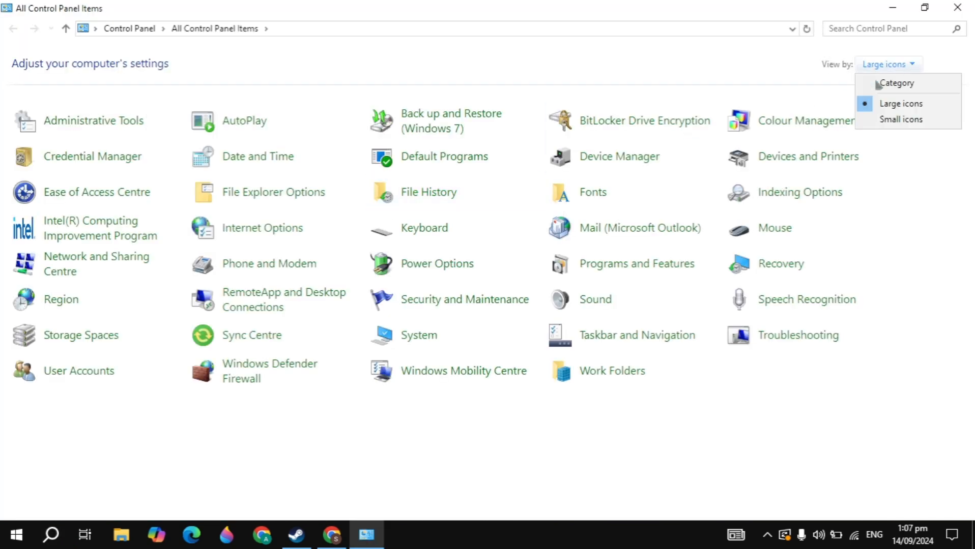
left_click(670, 104)
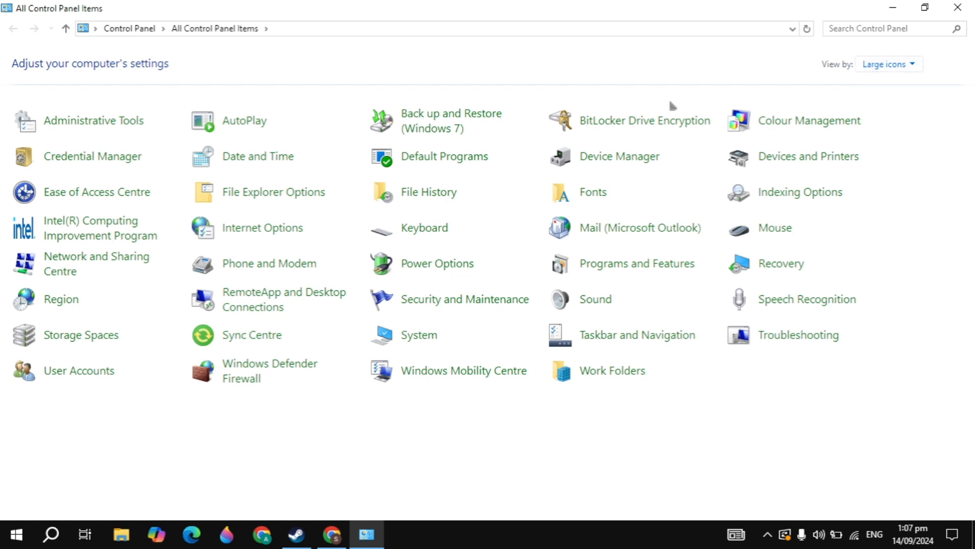
left_click(440, 269)
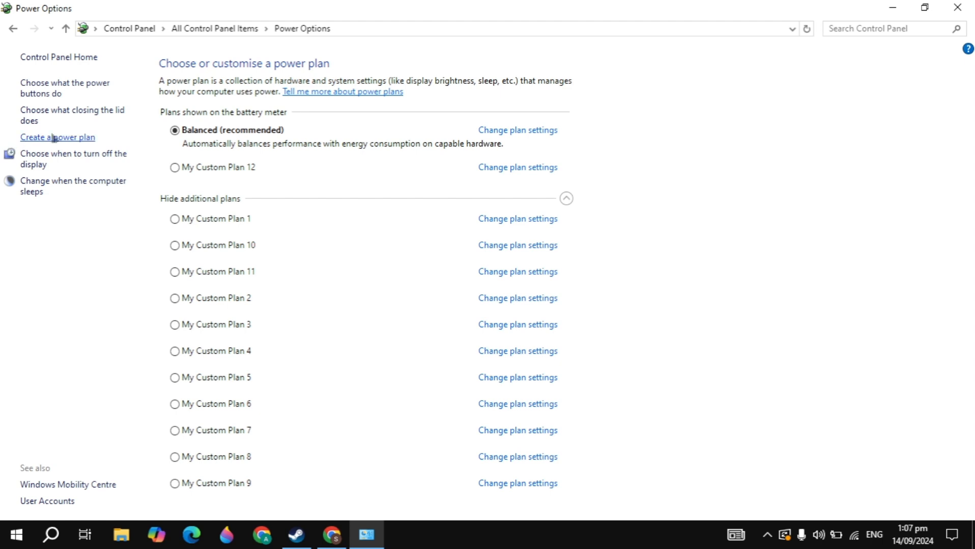
Start a power plan named My Custom Plan 13 based on High performance, proceed to its sleep and display settings, and close the window
left_click(60, 138)
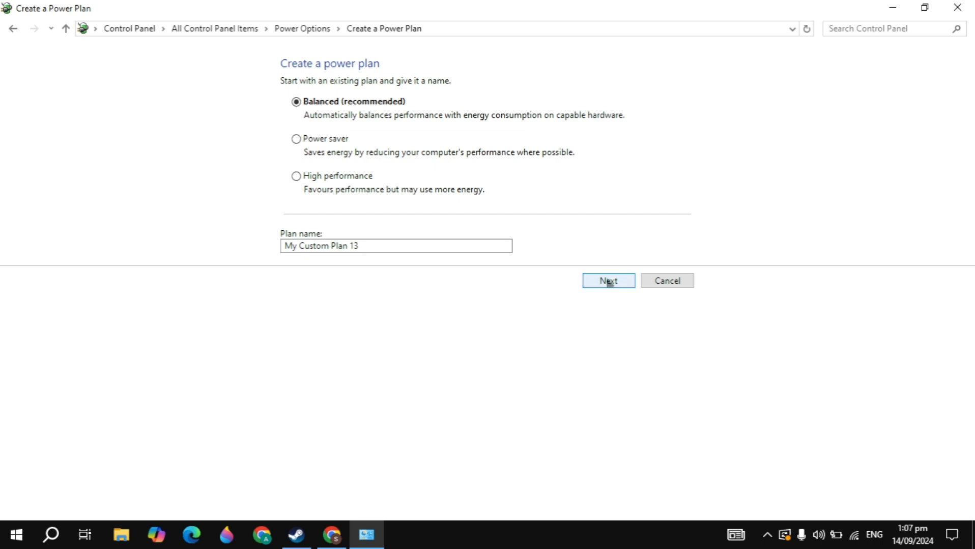
left_click(324, 179)
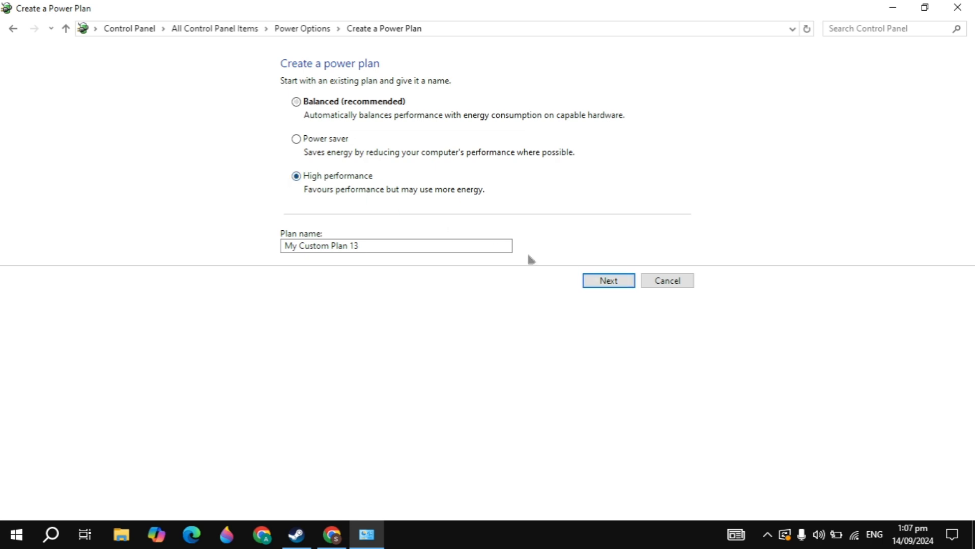
left_click(609, 286)
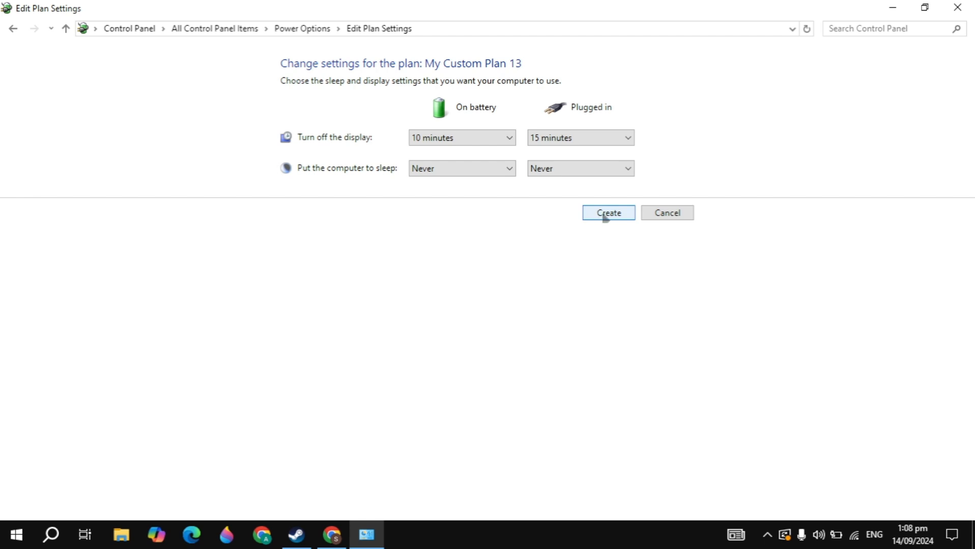
left_click(957, 7)
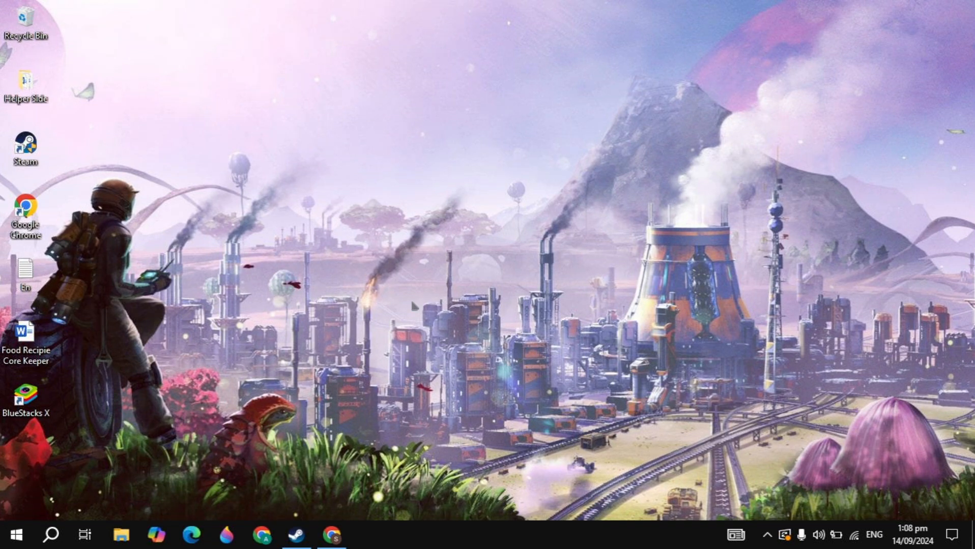
Open System Configuration and bring up the advanced boot options for the Windows 10 installation
left_click(51, 535)
type("s")
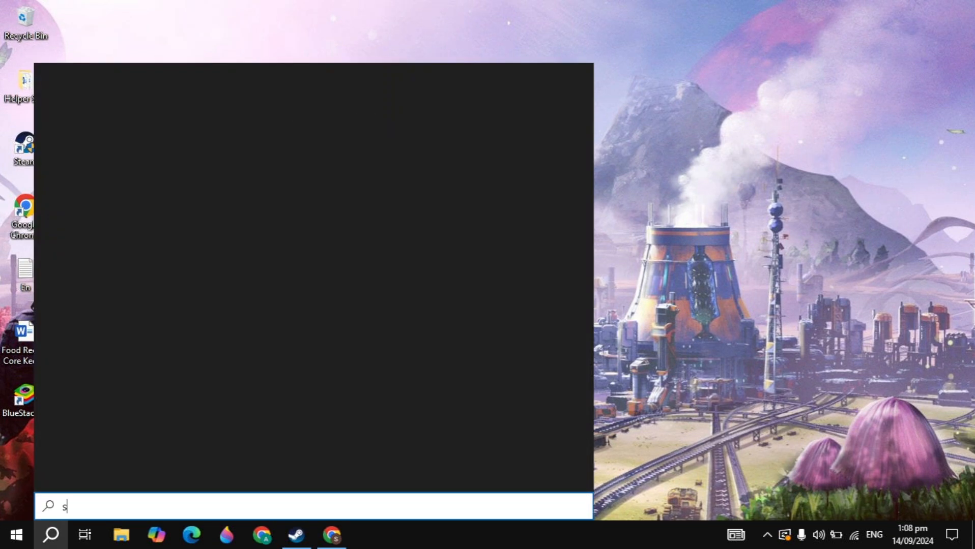
type("ystem")
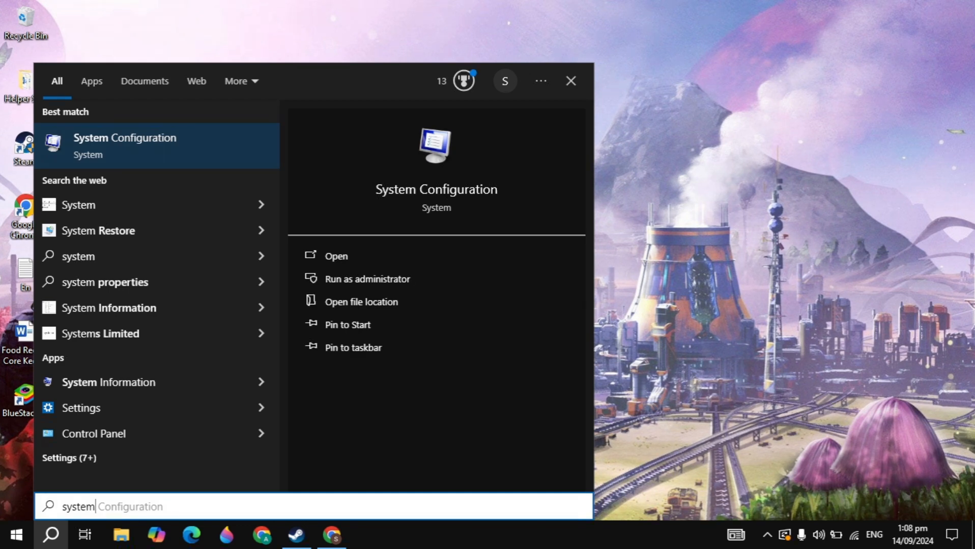
key("Return")
left_click(337, 155)
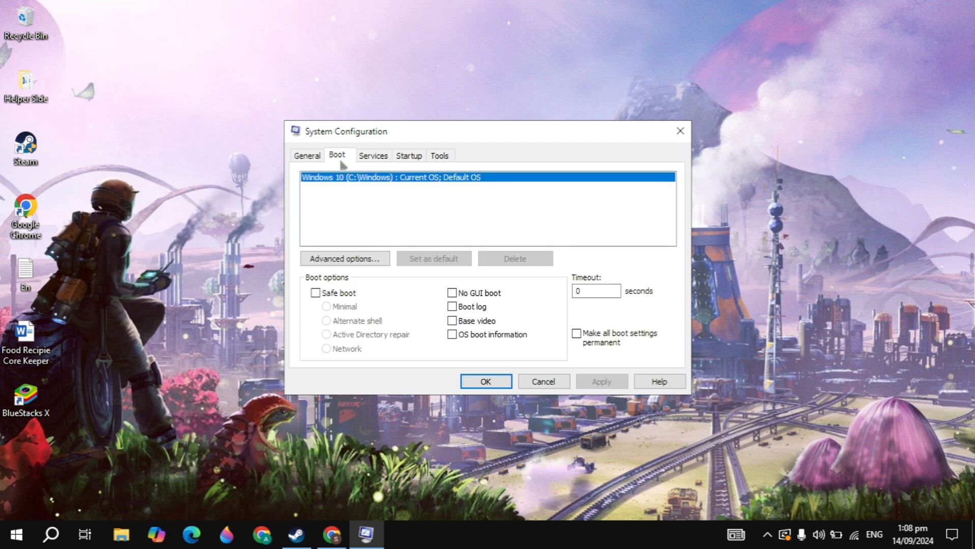
left_click(342, 259)
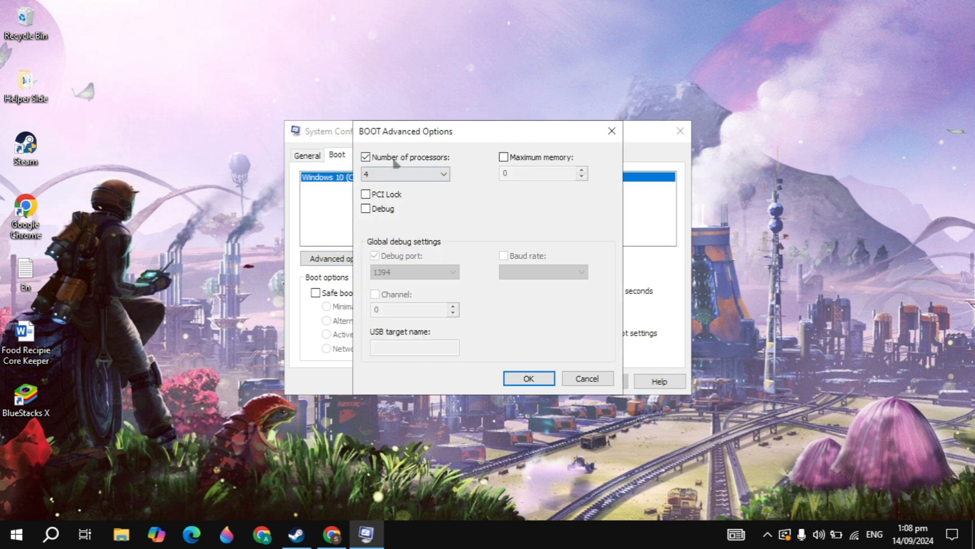
Keep the number of boot processors enabled at 4, apply the boot configuration, and exit without restarting
left_click(396, 160)
left_click(397, 160)
left_click(415, 176)
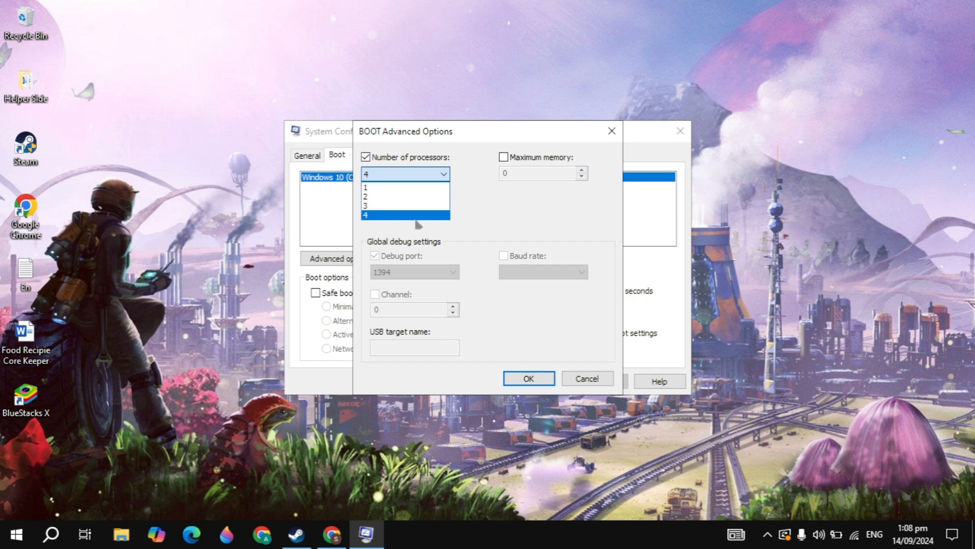
left_click(502, 228)
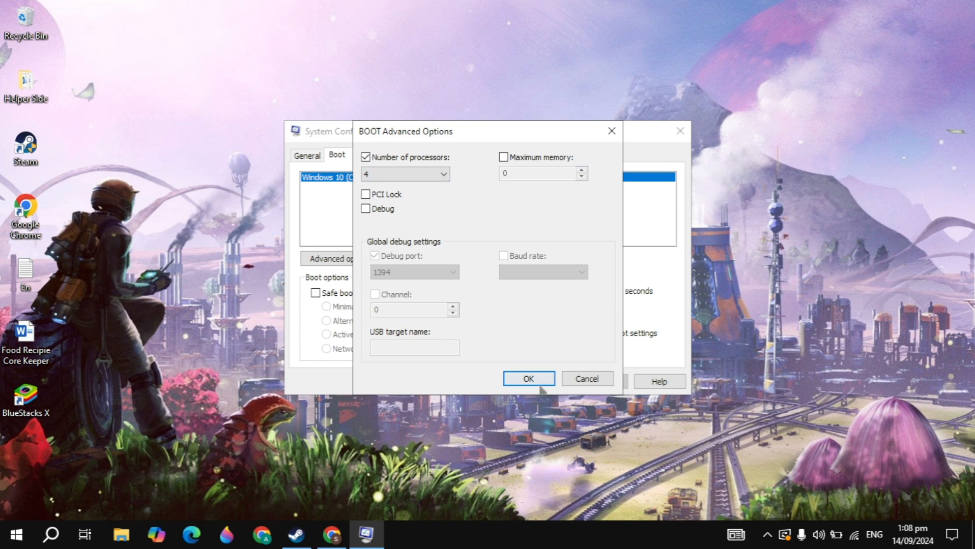
left_click(538, 384)
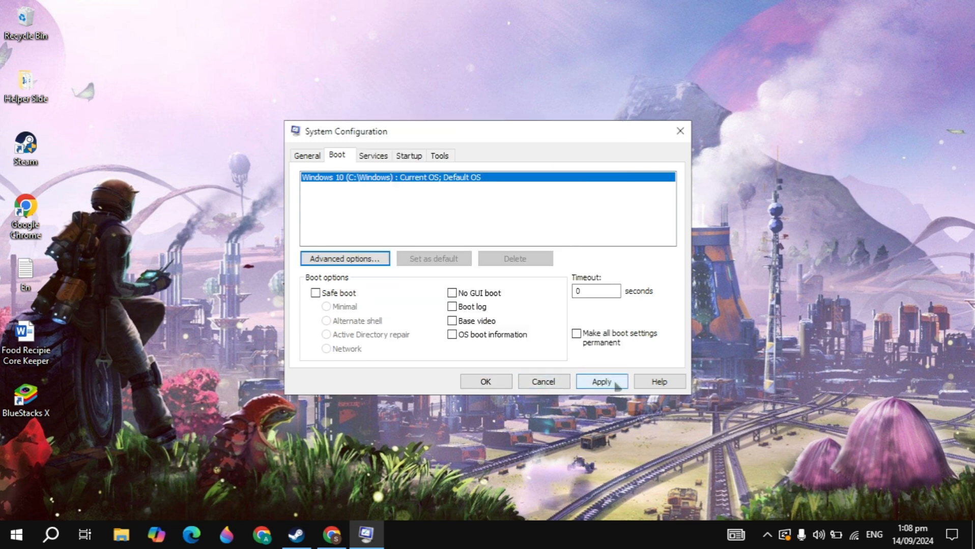
left_click(605, 382)
left_click(484, 382)
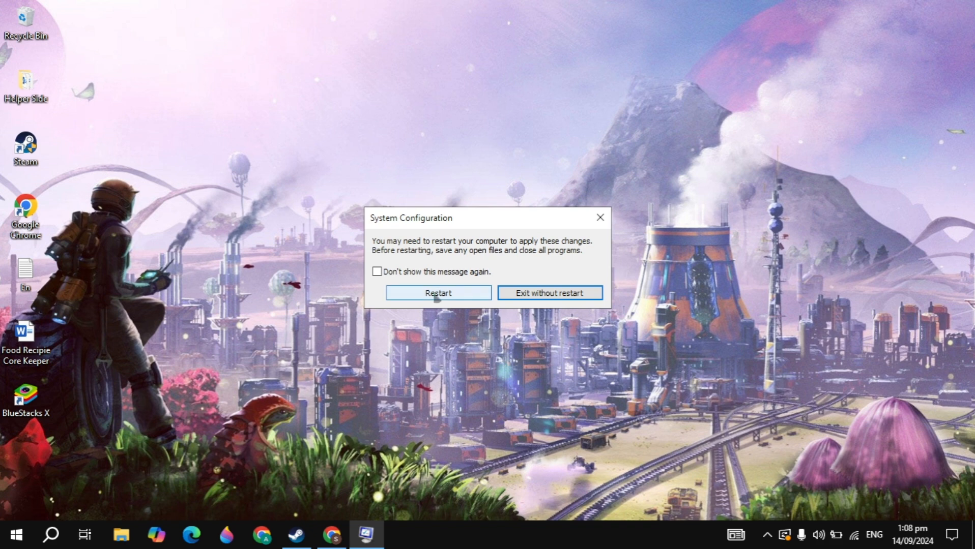
left_click(550, 294)
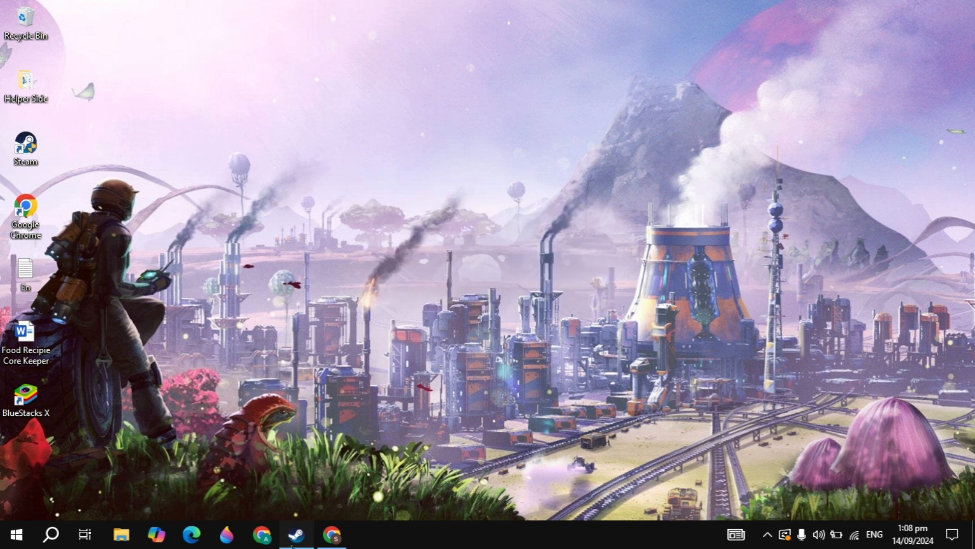
Switch to Steam and return to the beginning of the 7 Days to Die store page
left_click(296, 534)
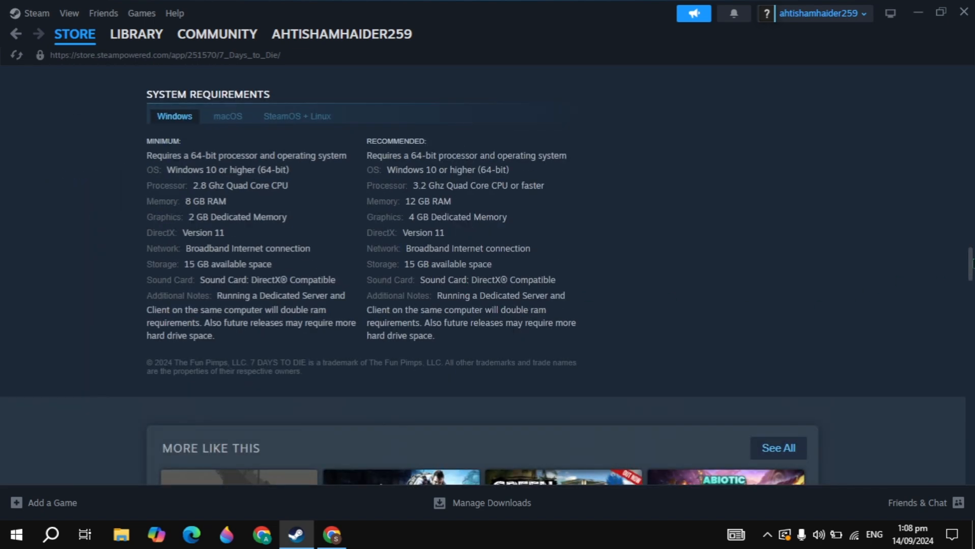
left_click_drag(971, 256, 971, 75)
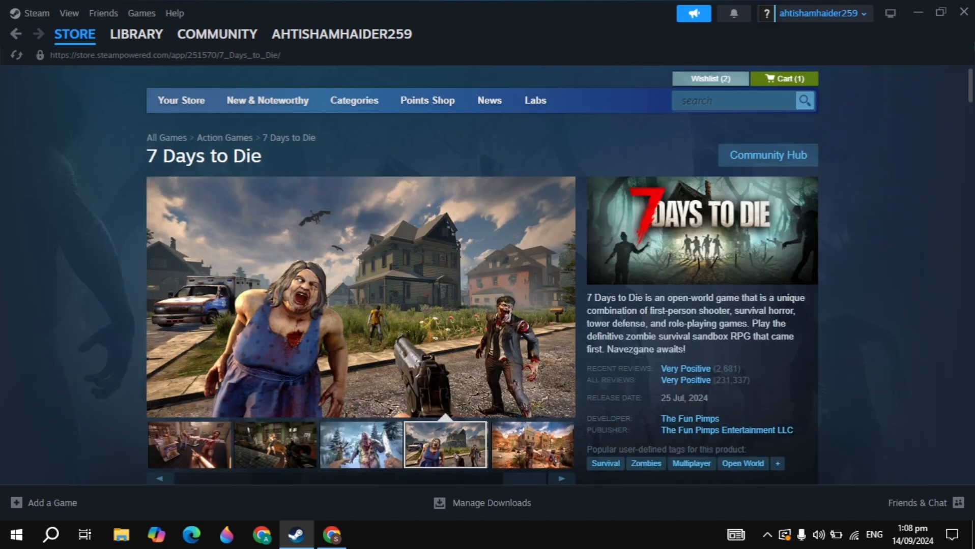